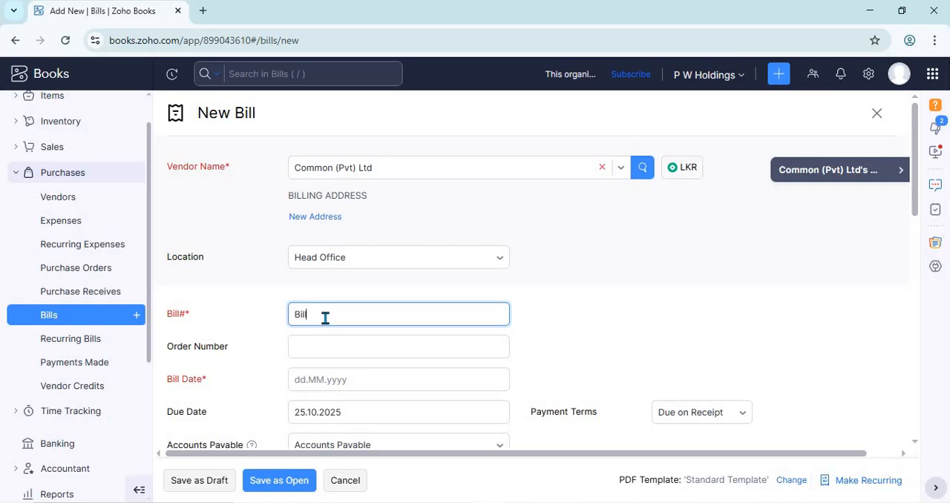
- Complete the bill number as Bill1235 and set the bill date to 25.10.2025
click(383, 350)
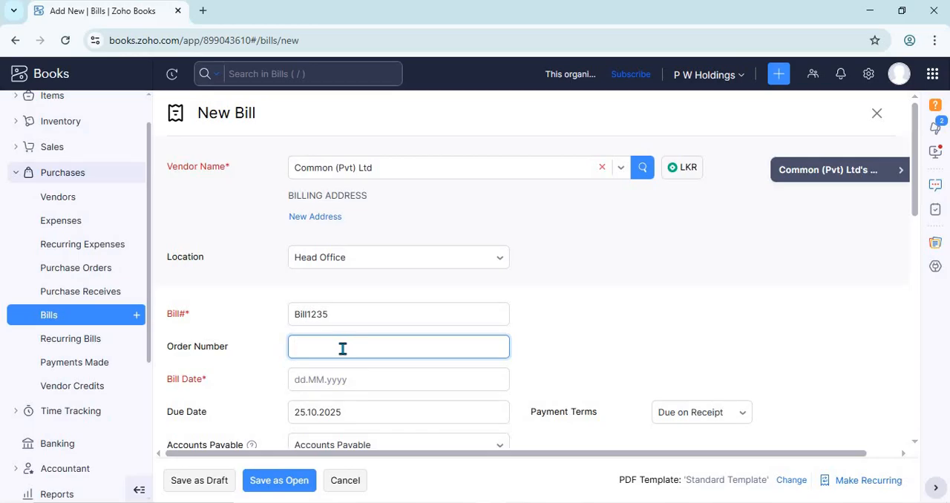
scroll(903, 243, down, 2)
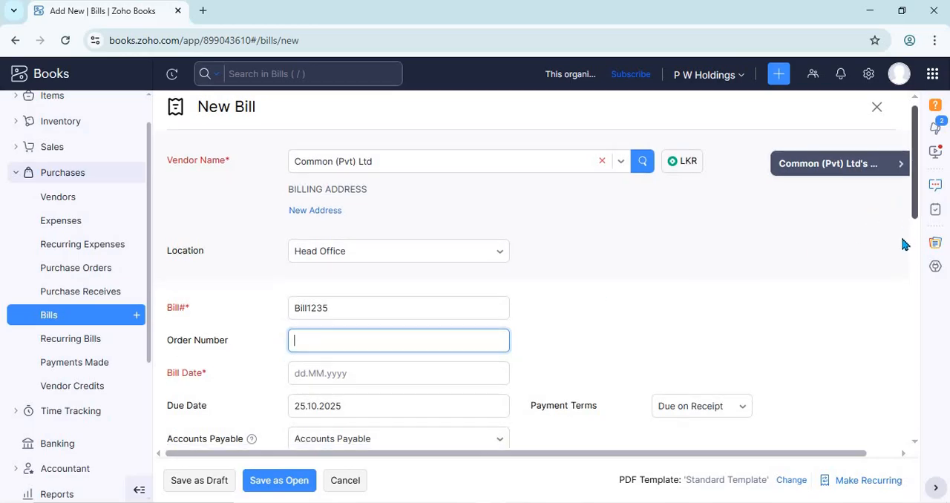
click(374, 242)
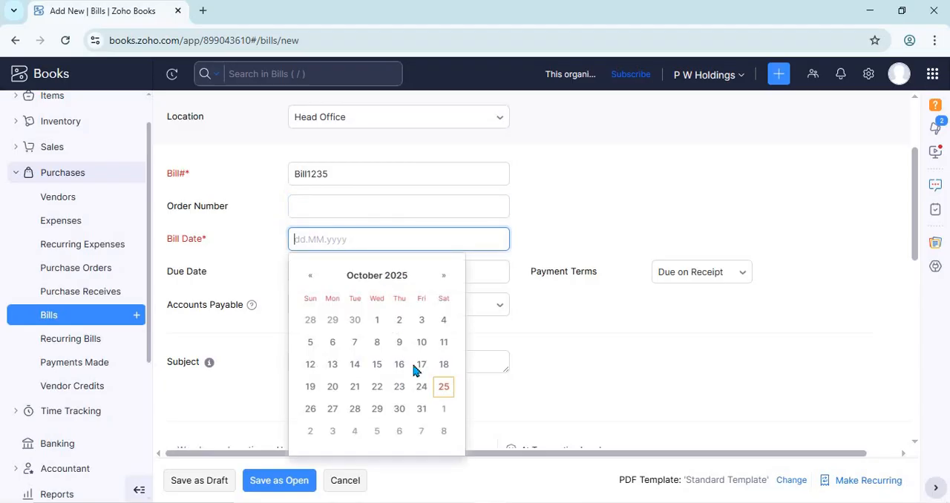
click(441, 384)
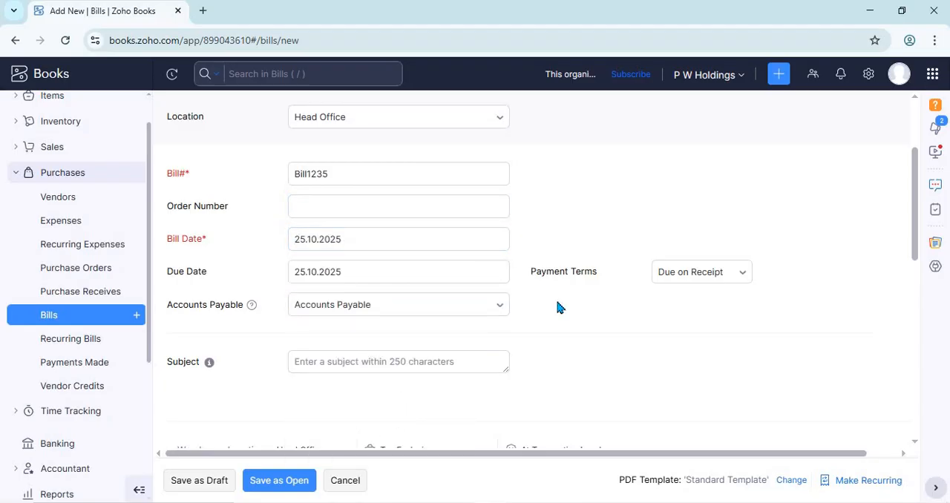
- Set the bill's payment terms to Net 30 and check the due date
click(679, 274)
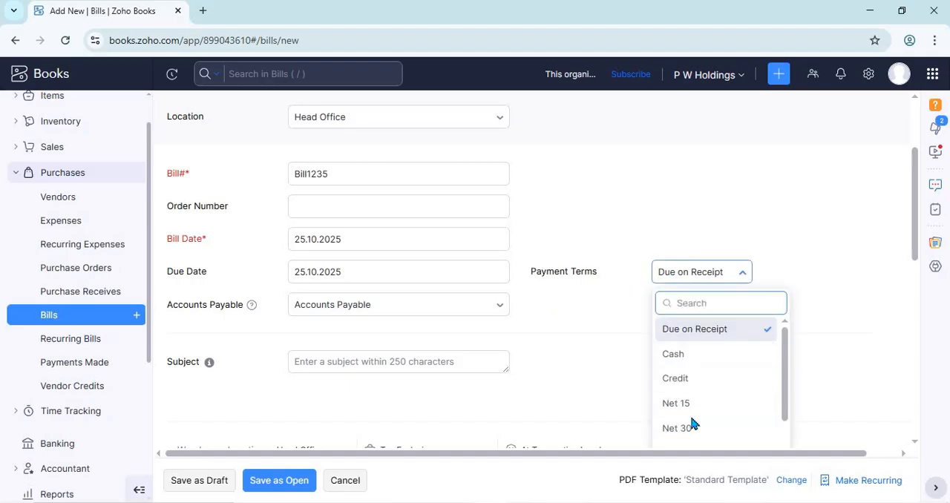
click(693, 428)
click(357, 274)
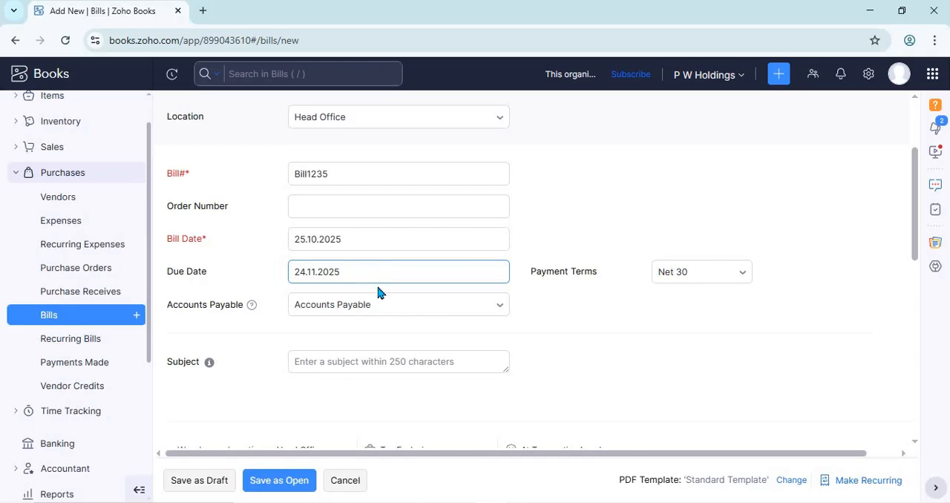
- Look at the Accounts Payable help text, its account choices and the Subject field without changing them
mouse_move(252, 310)
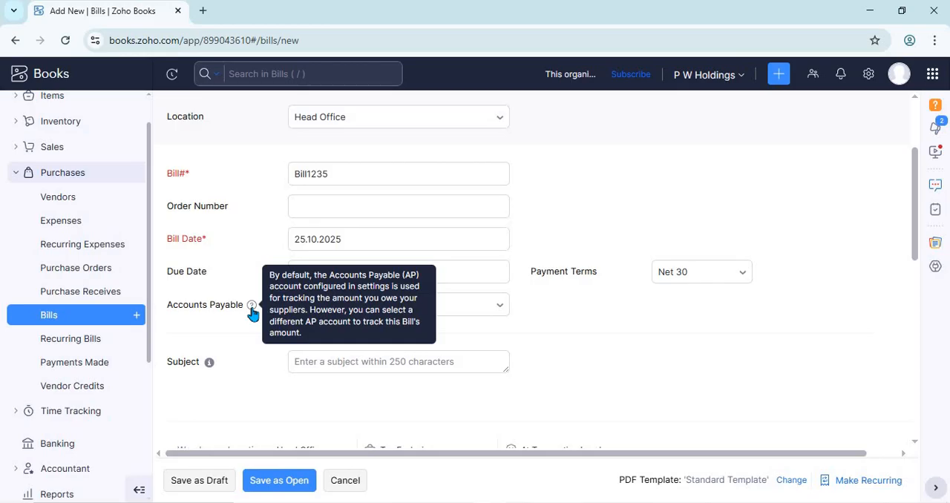
click(474, 308)
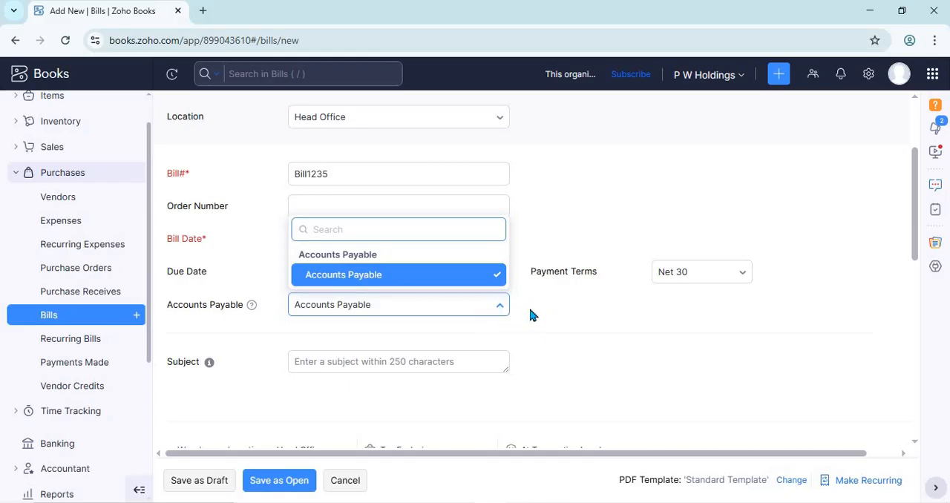
click(600, 303)
scroll(918, 248, down, 2)
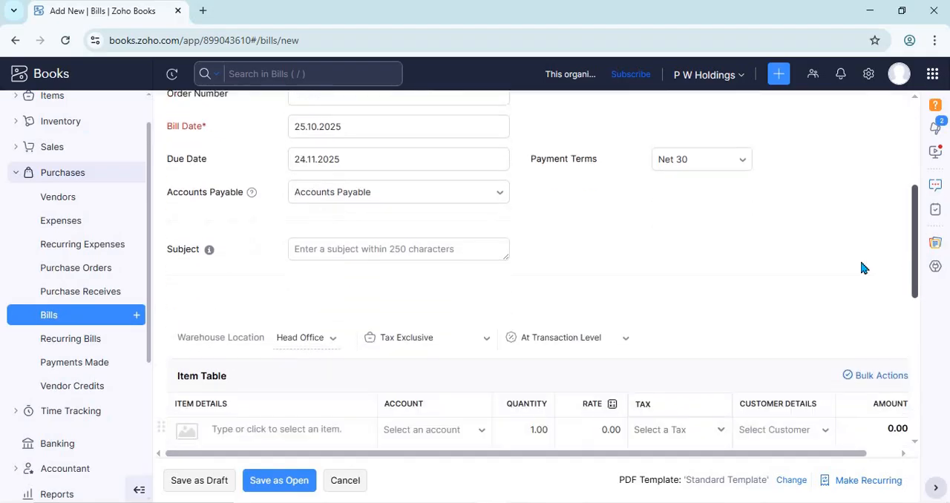
click(375, 197)
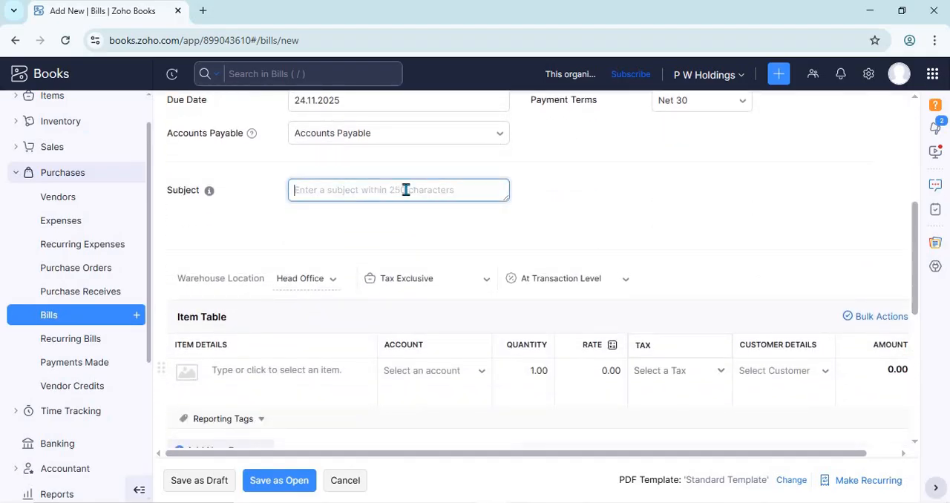
click(725, 194)
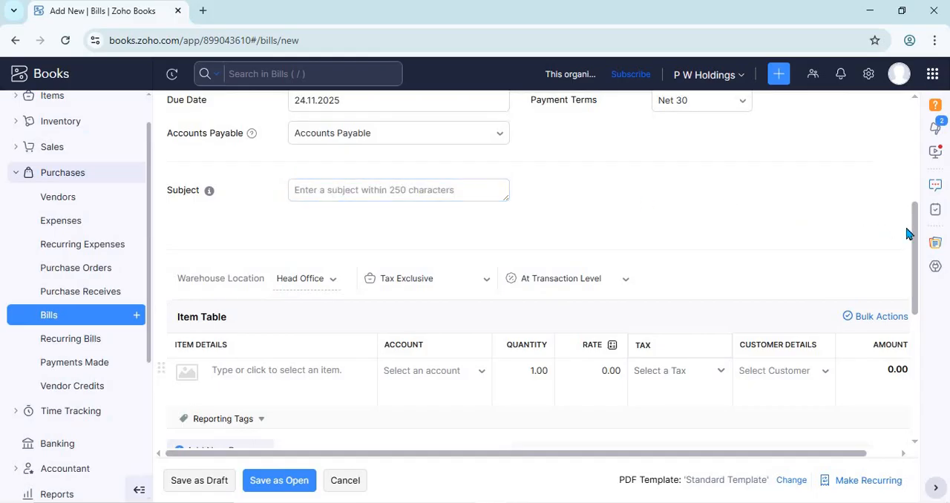
- View the available item tax preferences and discount types above the item table without changing them
scroll(914, 245, down, 1)
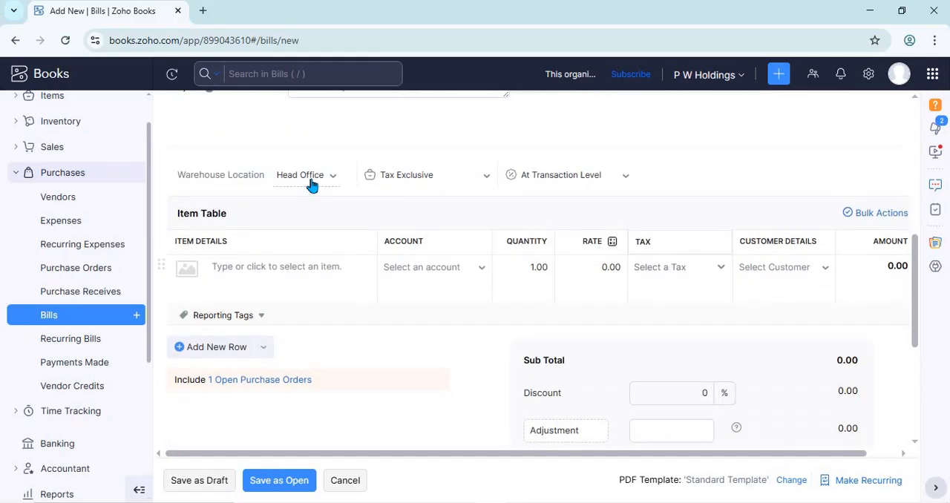
click(419, 178)
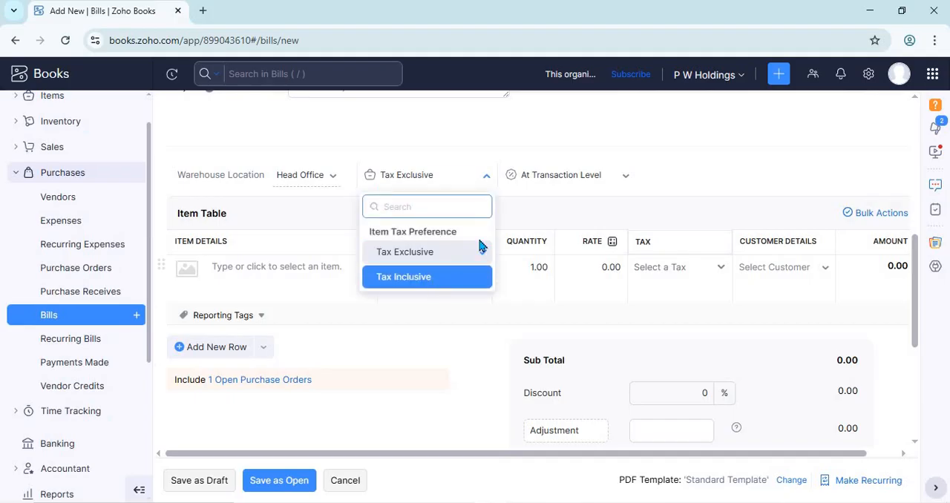
click(572, 181)
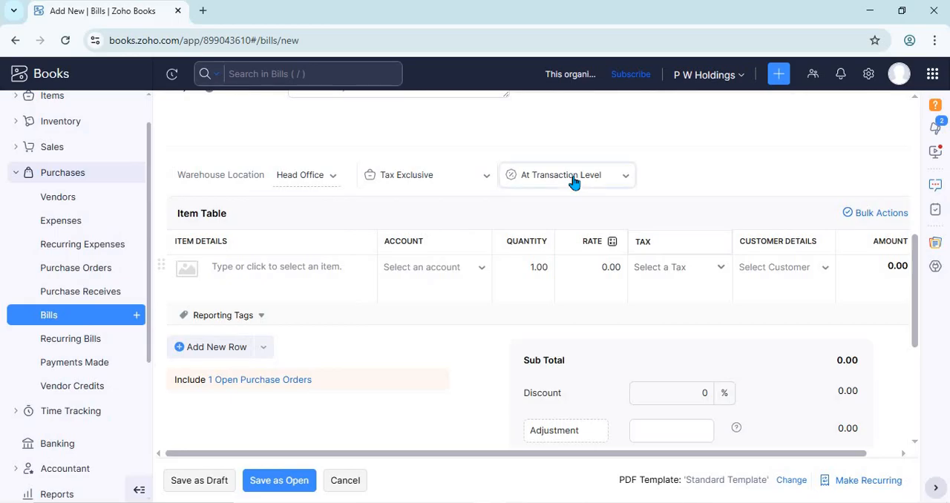
click(572, 180)
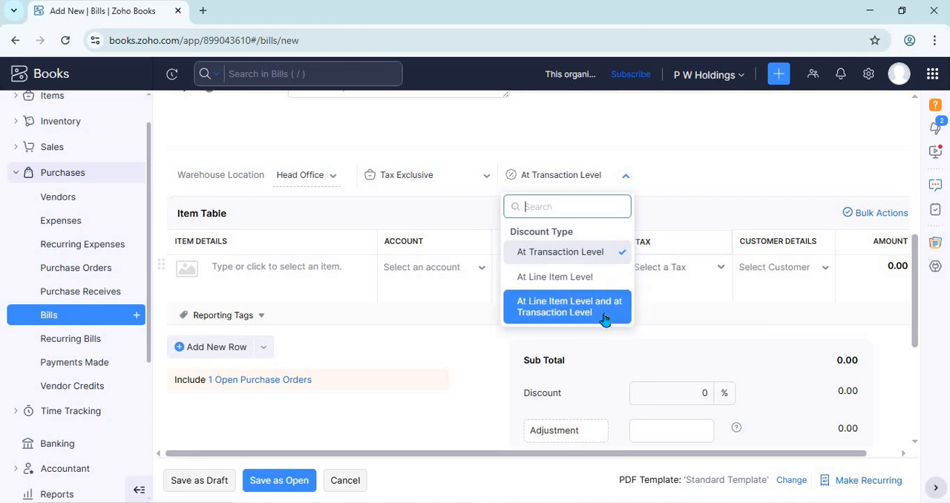
click(689, 221)
- Add the Bed Sheet item to the first row with a quantity of 10 and a rate of 200
click(338, 276)
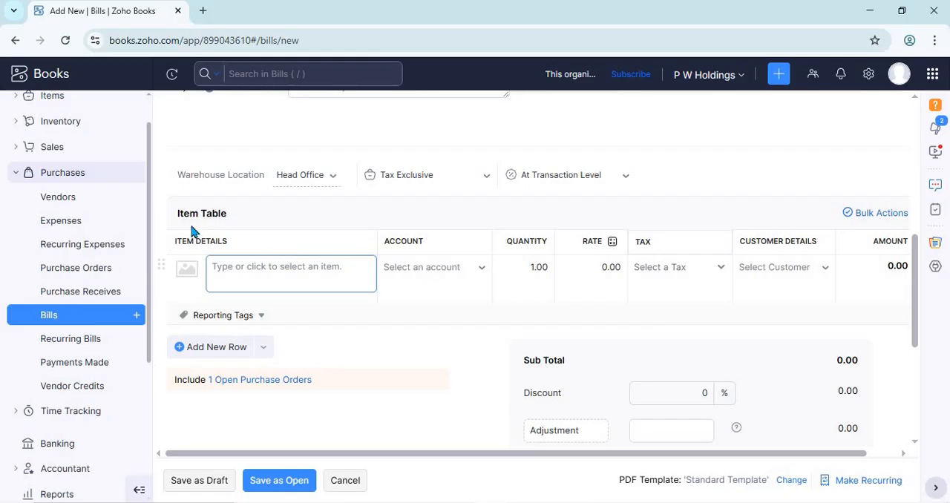
click(308, 267)
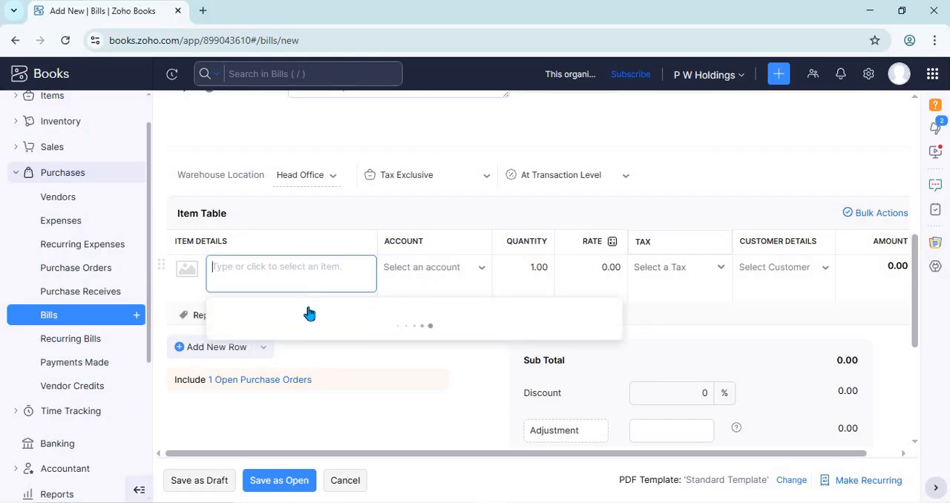
click(318, 405)
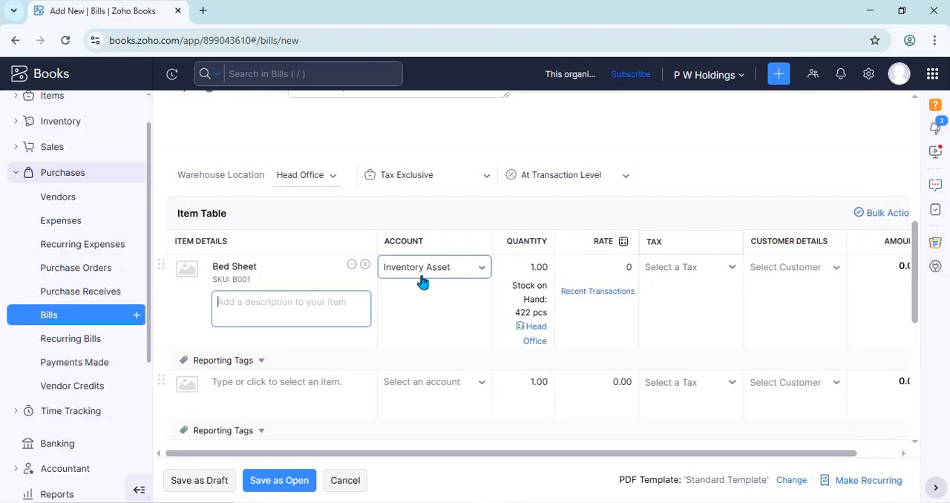
click(535, 268)
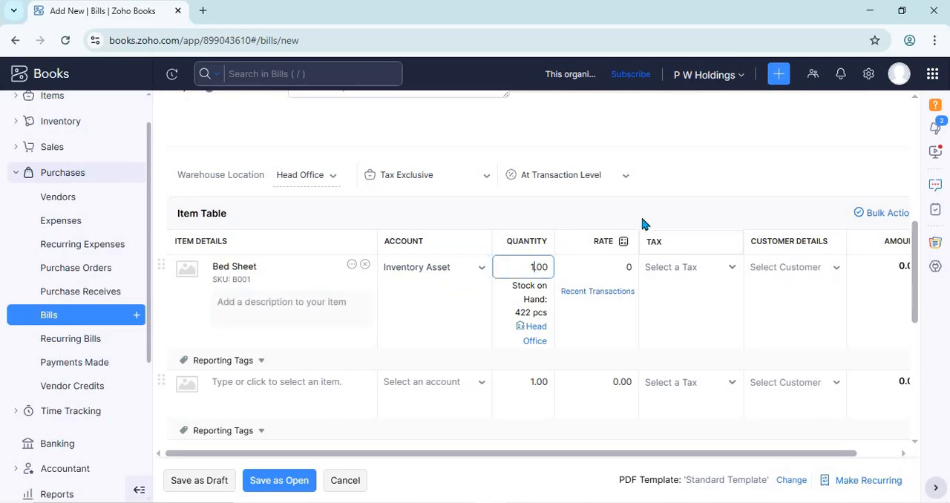
click(622, 266)
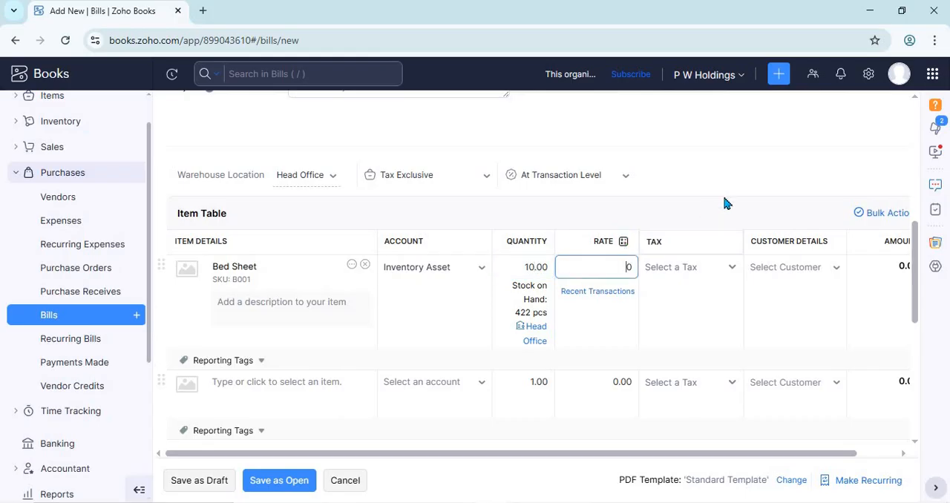
text(200)
- Check the tax and customer options for the Bed Sheet row and its amount, selecting nothing
click(699, 269)
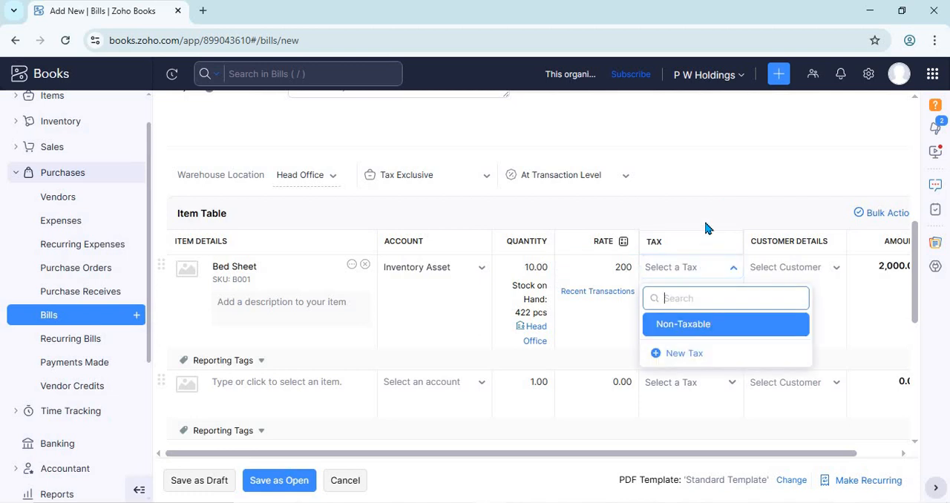
click(817, 451)
drag(824, 449, 885, 367)
scroll(879, 360, down, 1)
scroll(869, 344, up, 10)
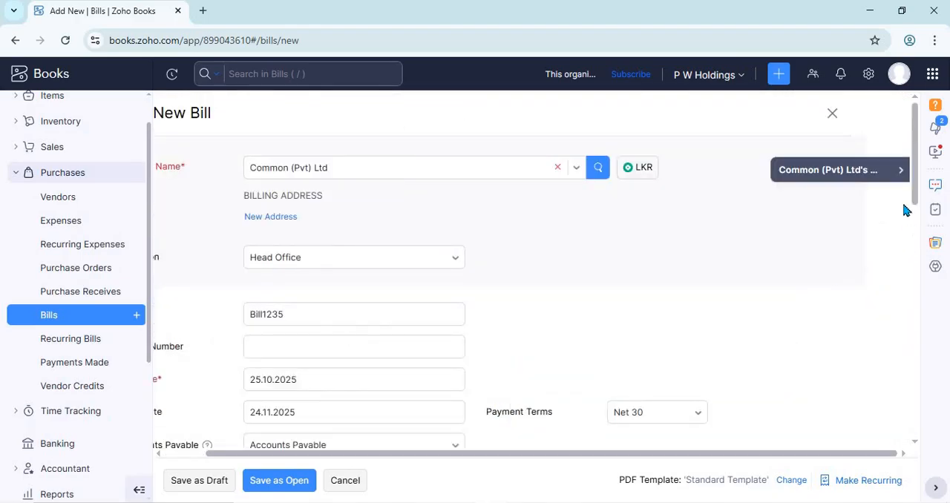
drag(916, 196, 911, 305)
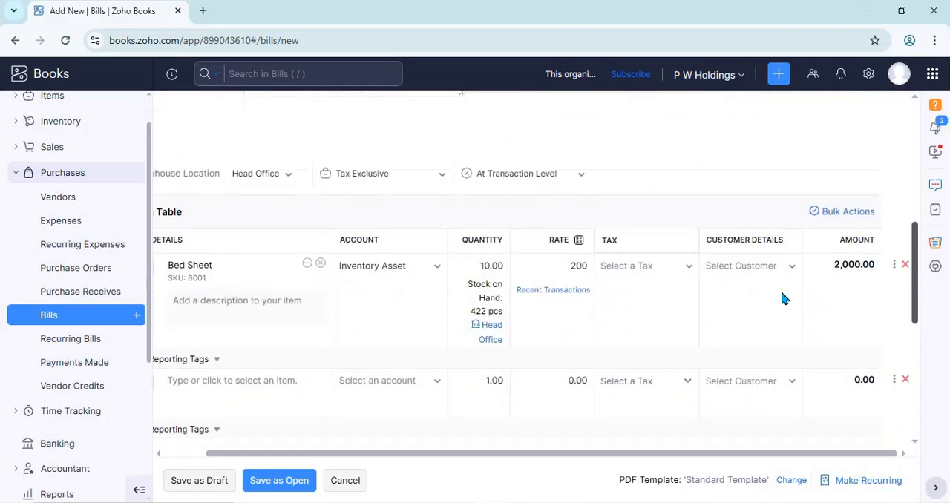
click(764, 268)
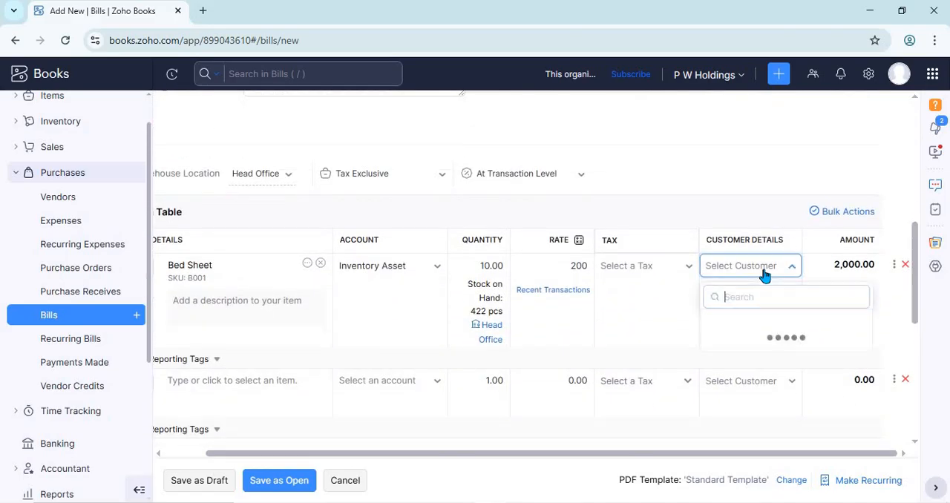
click(741, 210)
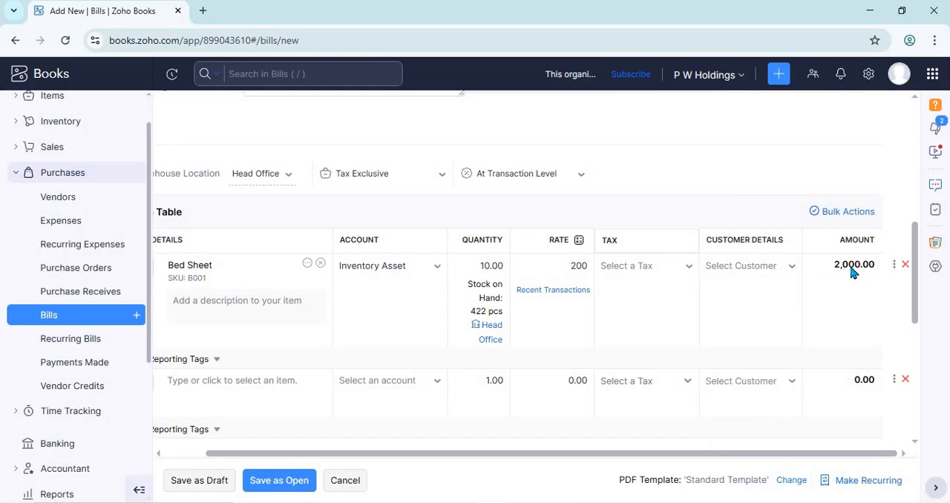
- Enter "White bed sheets" as the description of the Bed Sheet item
drag(829, 456, 565, 408)
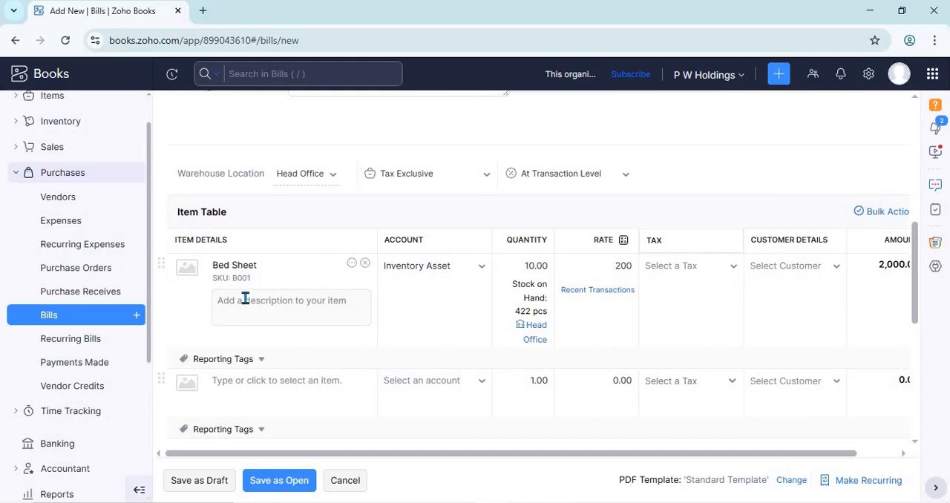
click(222, 300)
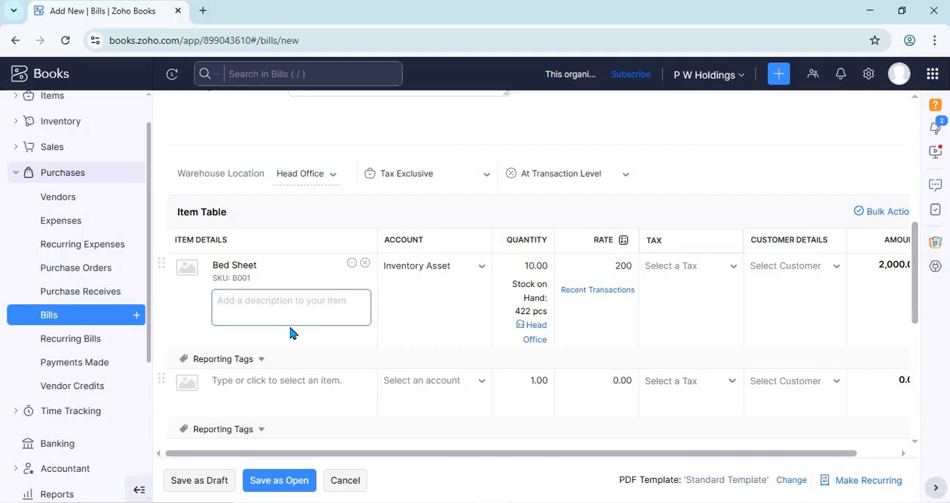
text(White bed)
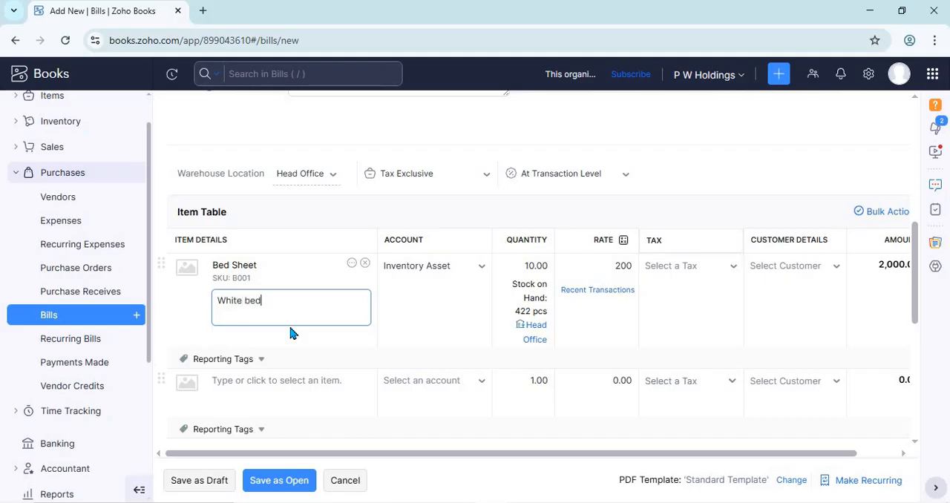
text( sheets)
click(911, 252)
- Look at the item table's bulk actions and the Bed Sheet row's reporting tags without applying any
drag(915, 254, 842, 389)
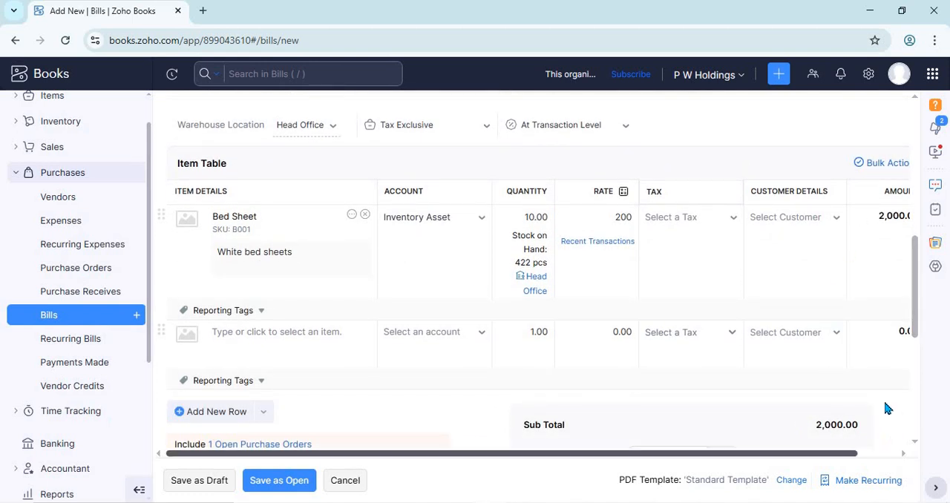
scroll(876, 297, right, 2)
click(853, 163)
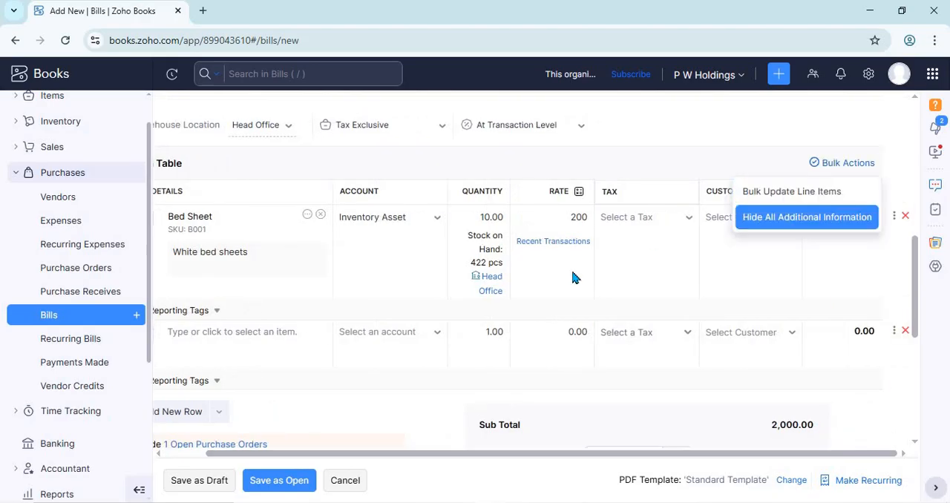
click(727, 453)
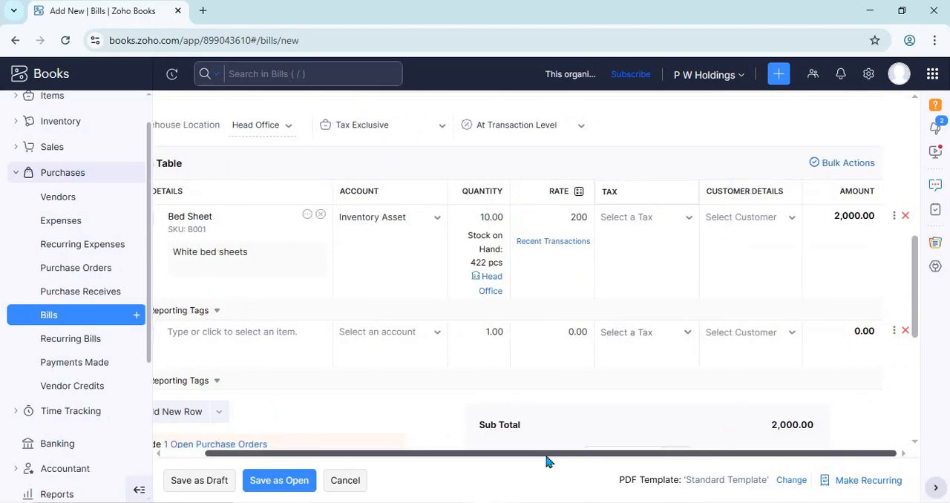
scroll(545, 461, left, 2)
click(238, 315)
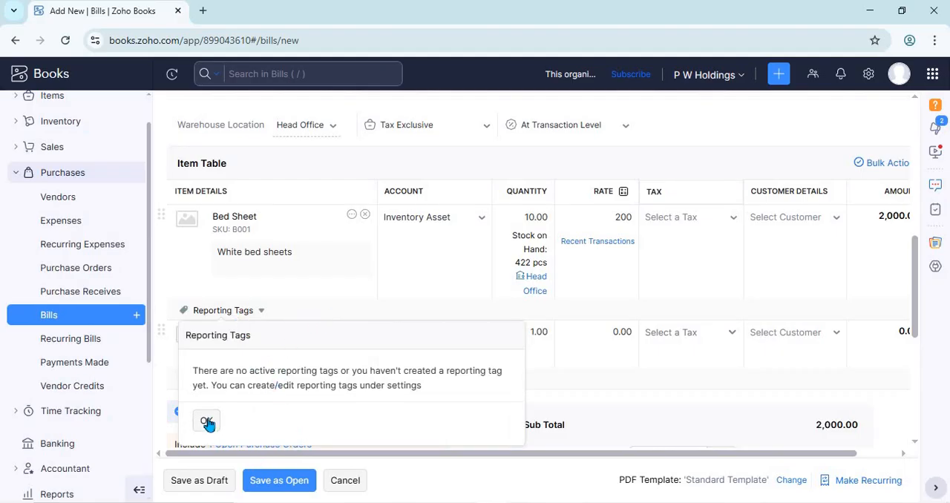
- Add two new empty rows to the item table
drag(918, 307, 922, 346)
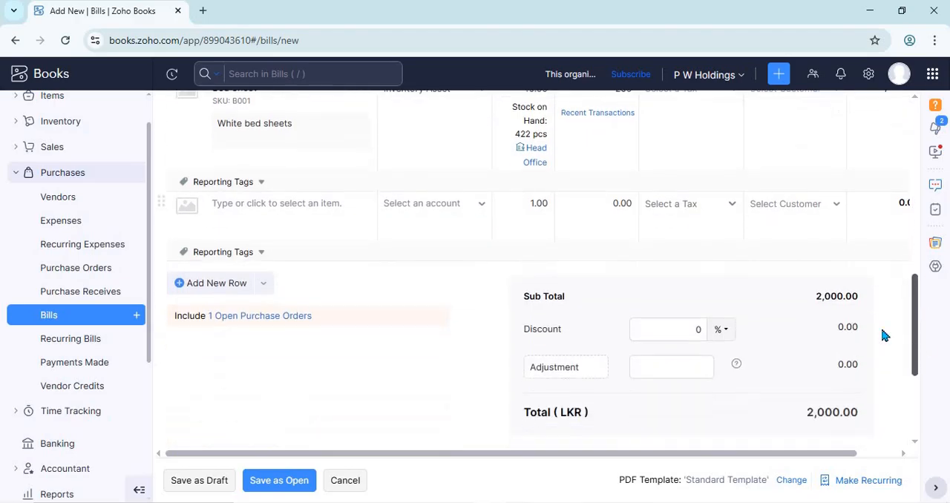
click(231, 284)
click(228, 342)
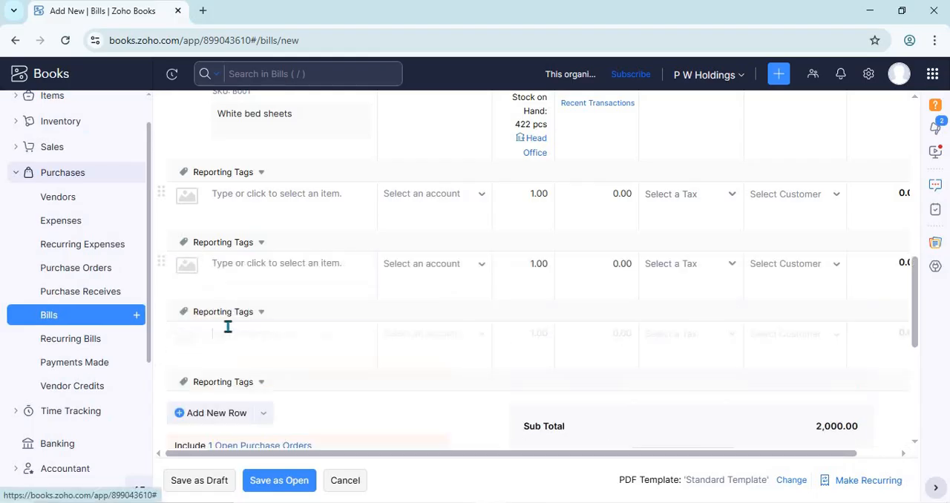
- Select Towel as the item in the first empty row below the Bed Sheet line
click(266, 202)
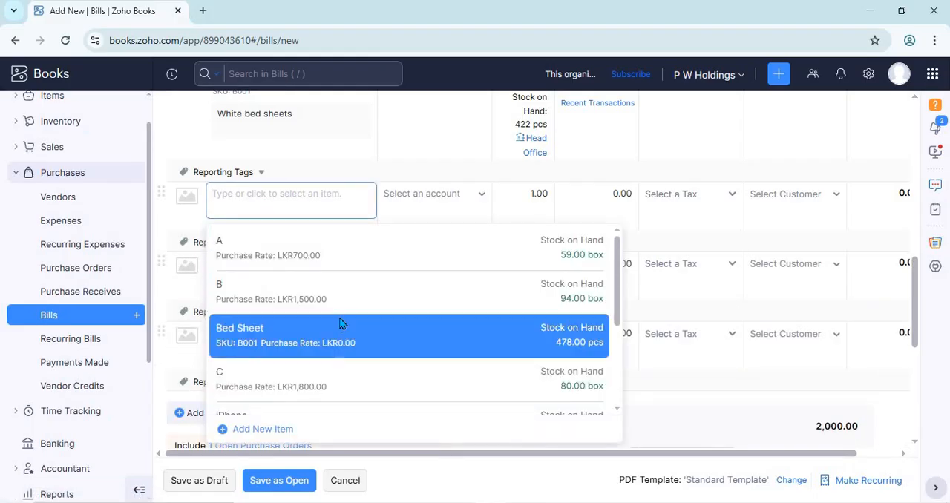
scroll(340, 323, down, 10)
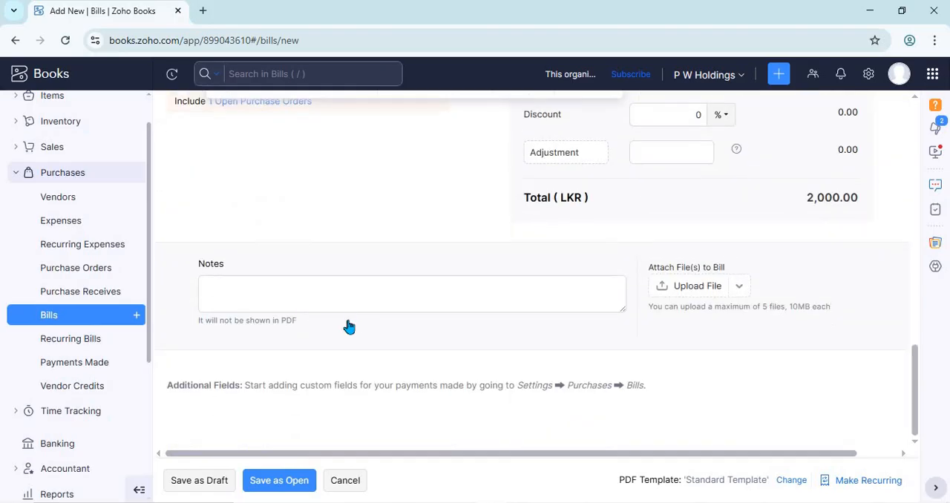
scroll(349, 327, up, 4)
click(313, 368)
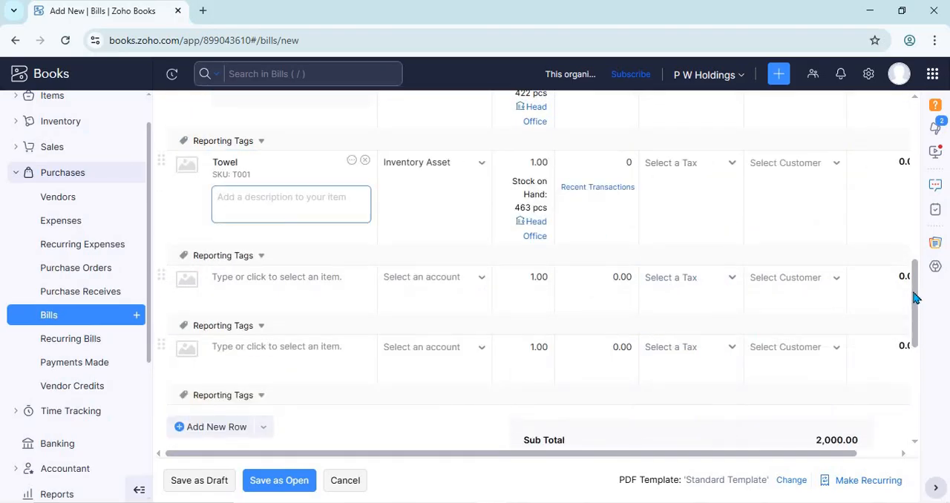
- Leave the bill's notes empty and save the bill as open
drag(915, 297, 916, 392)
click(338, 300)
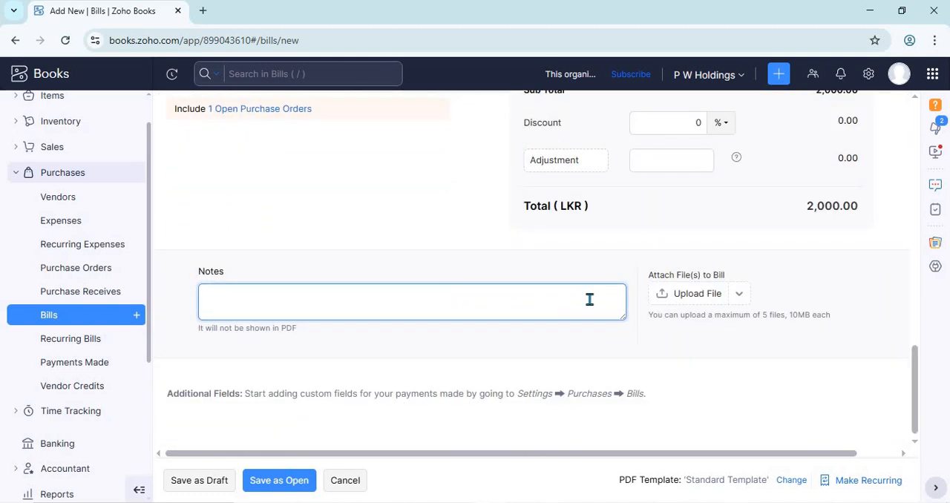
scroll(591, 301, down, 1)
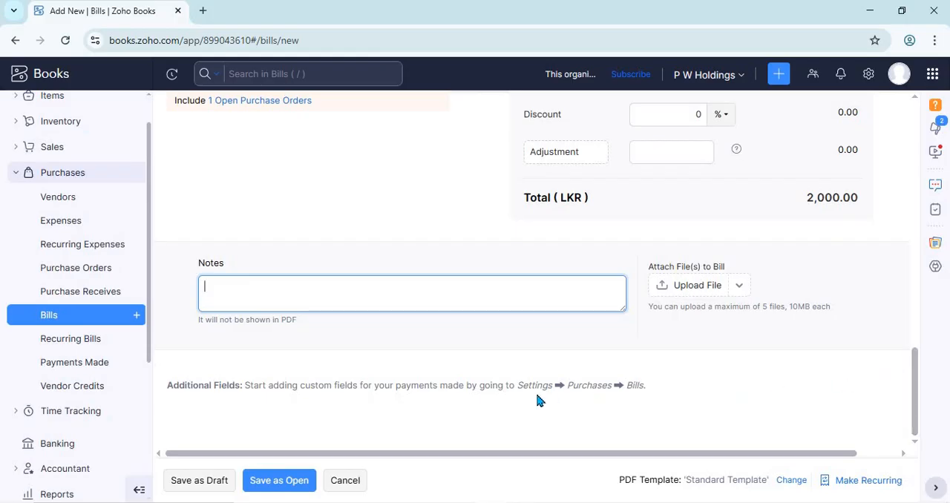
click(293, 483)
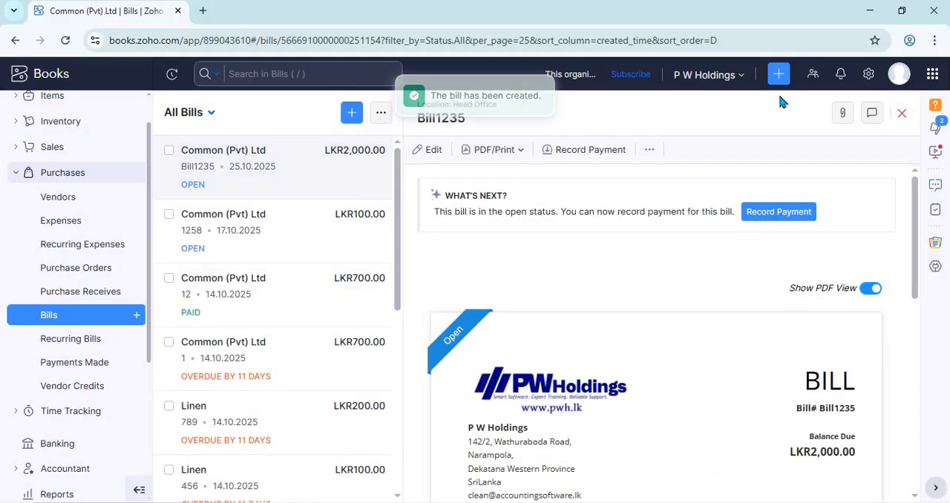
- Return to the full bills list, reopen the new Common (Pvt) Ltd bill, and review its document and journal entries
click(902, 113)
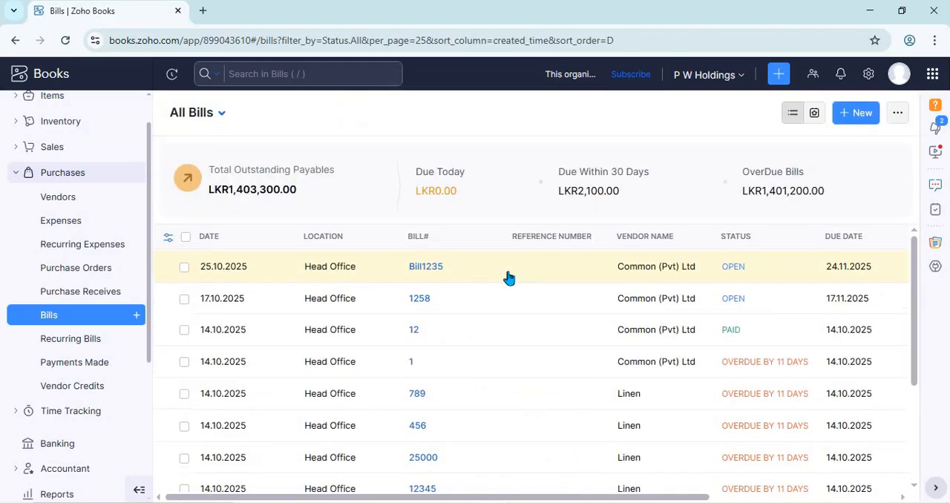
click(507, 271)
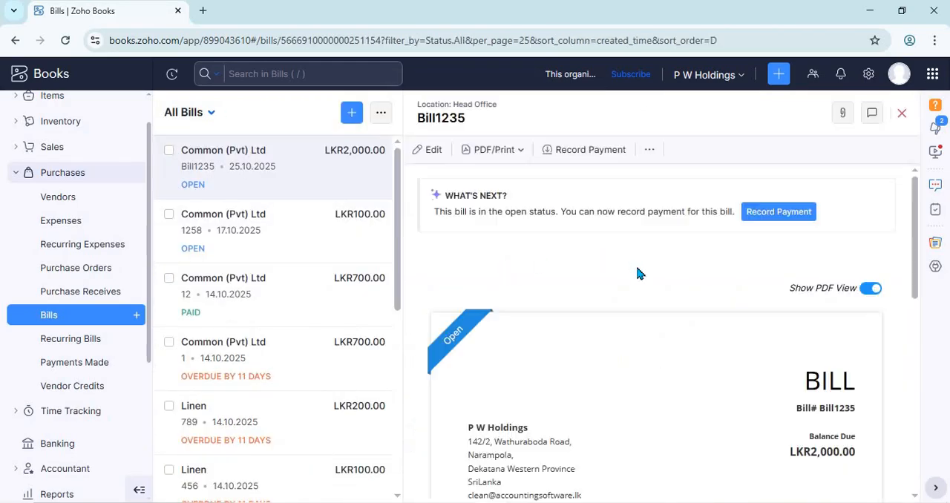
scroll(636, 266, down, 5)
scroll(638, 276, down, 2)
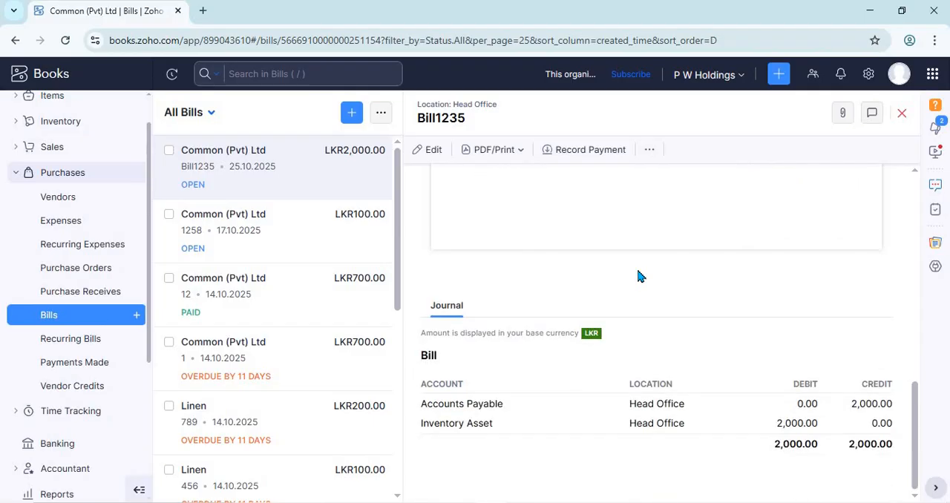
scroll(638, 276, up, 10)
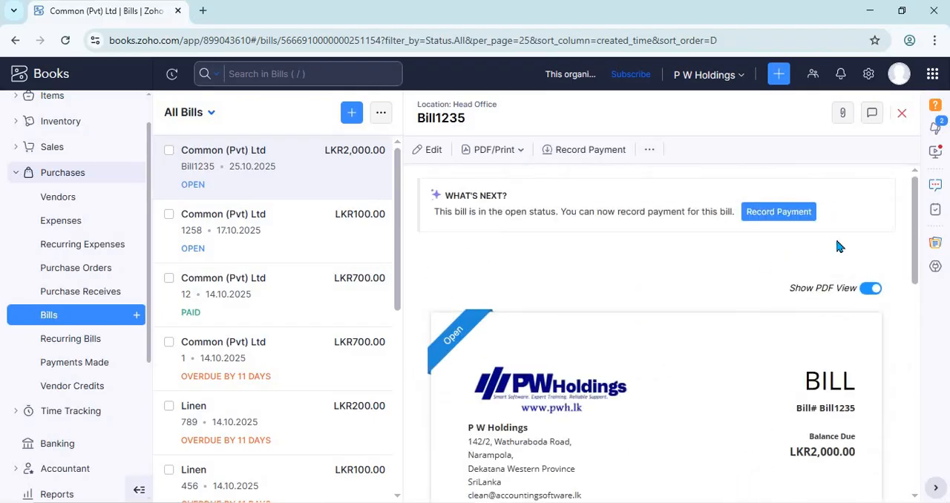
drag(916, 240, 925, 305)
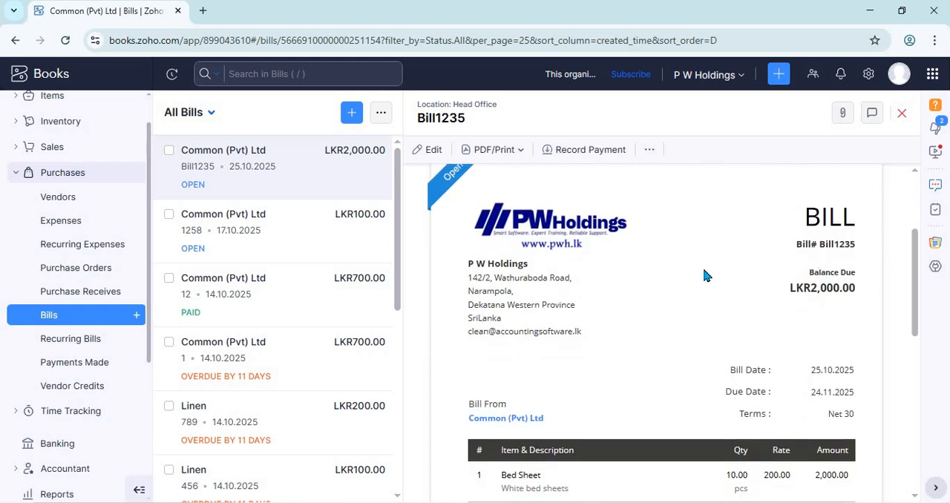